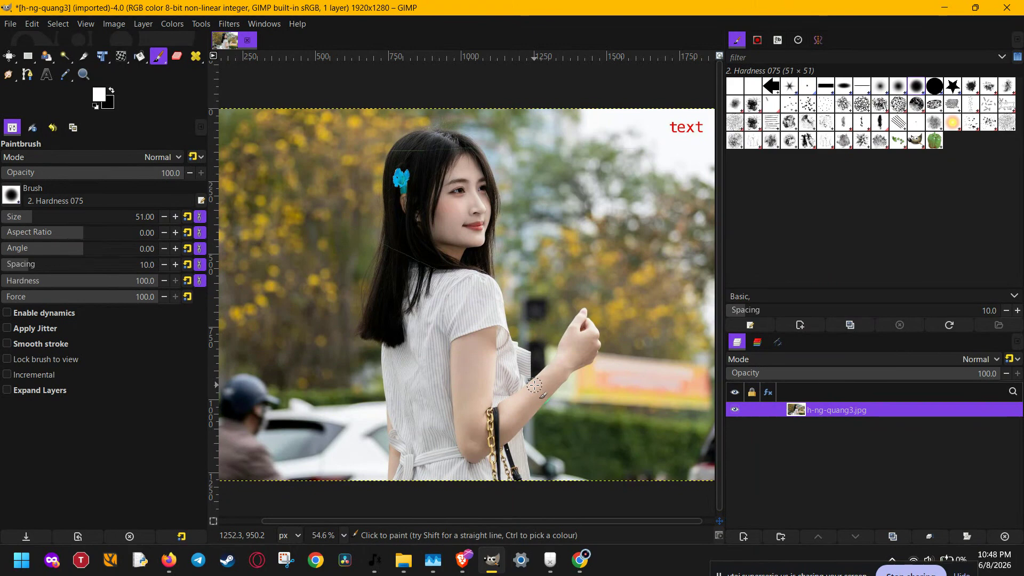
Step: Turn on Quick Mask for the photo, trying the toggle off and on again
key(shift+q)
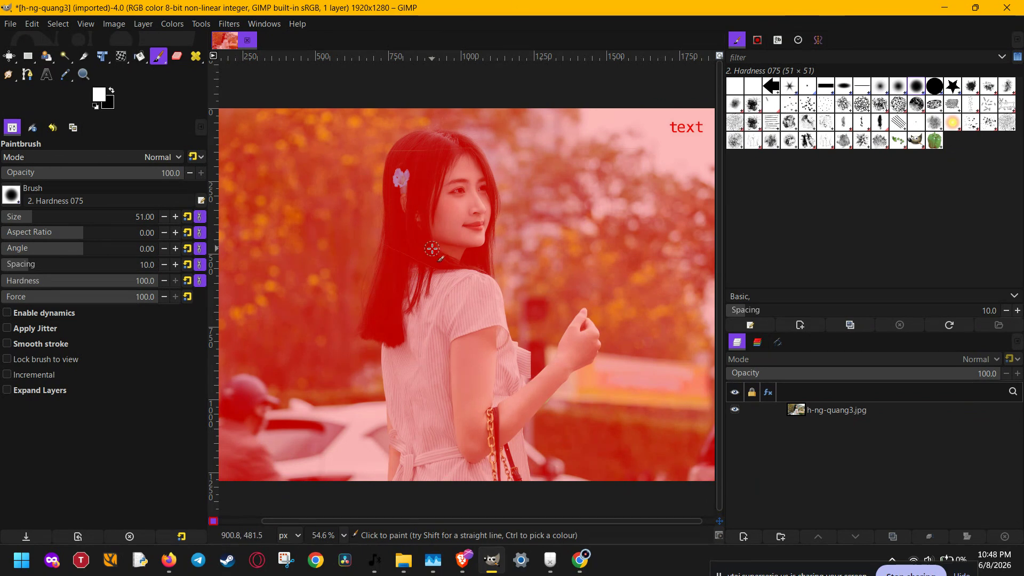
click(213, 521)
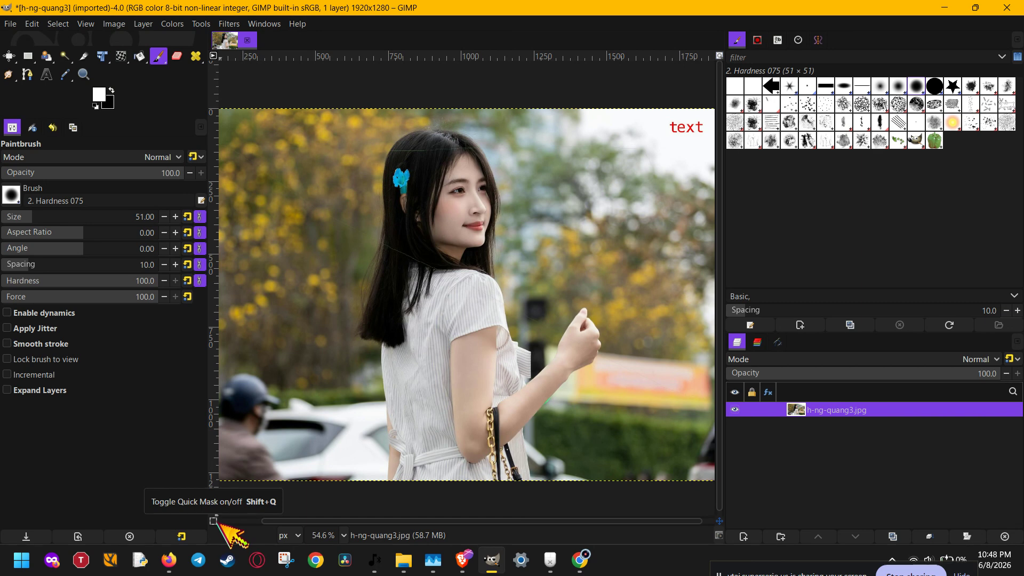
click(214, 521)
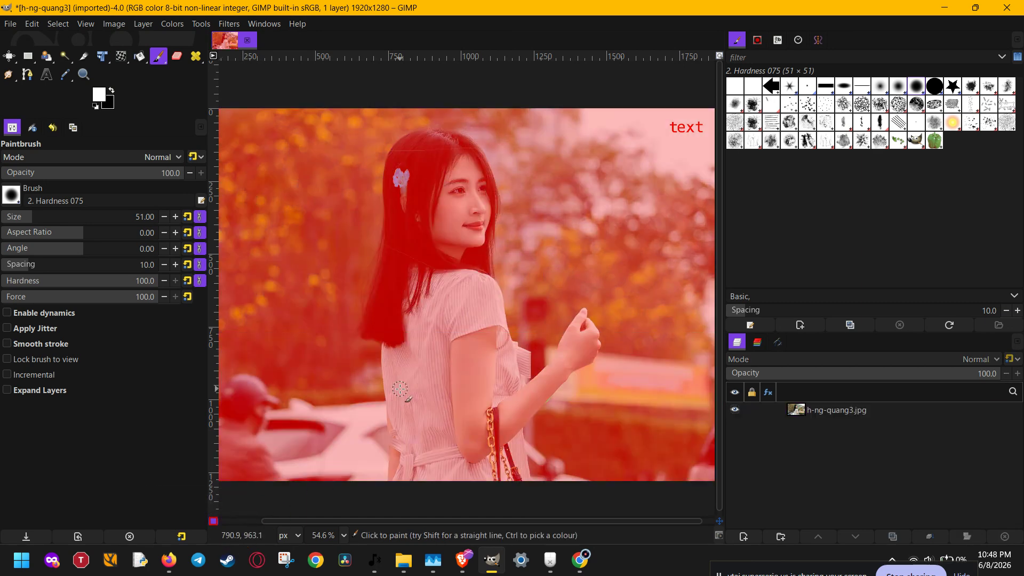
scroll(400, 388, down, 2)
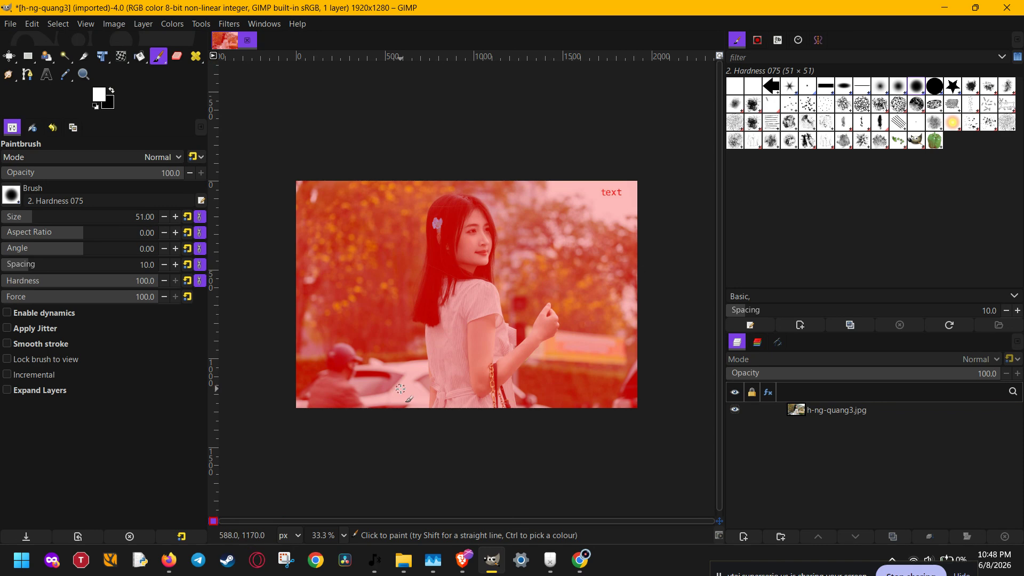
scroll(400, 389, up, 1)
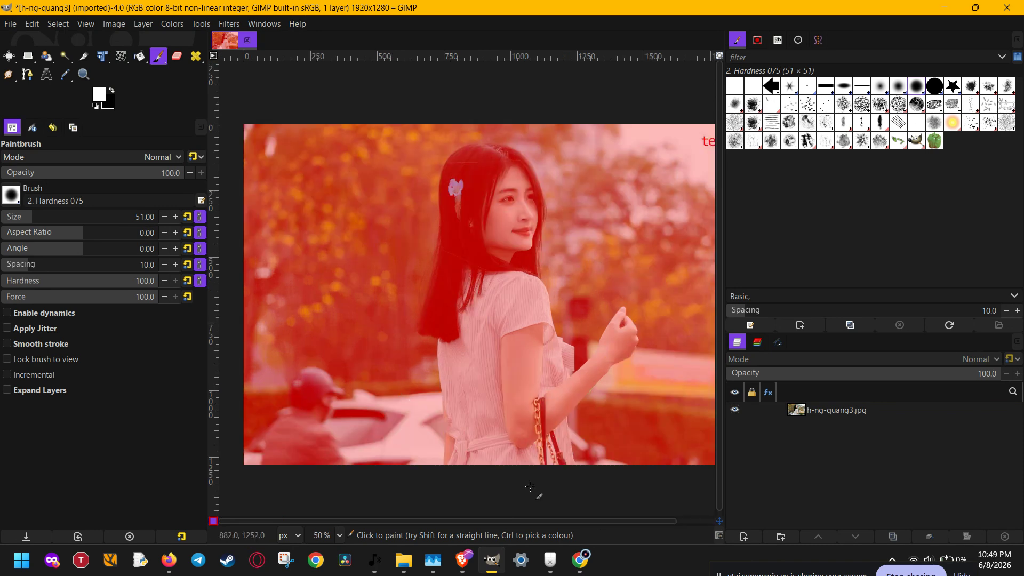
mouse_move(720, 521)
mouse_down()
mouse_move(722, 538)
mouse_move(739, 533)
mouse_move(721, 537)
mouse_move(735, 527)
mouse_move(715, 516)
mouse_move(713, 530)
mouse_move(734, 533)
mouse_move(724, 526)
mouse_up()
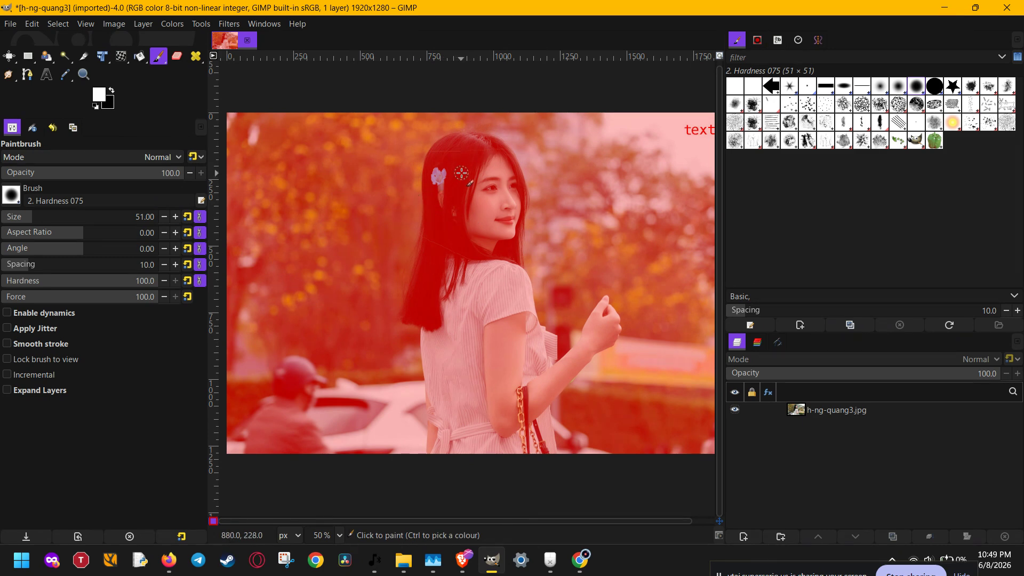
Step: Paint the woman out of the red mask in white, using brush size 166 for head and body and 74 for the raised hand
drag(64, 219, 73, 223)
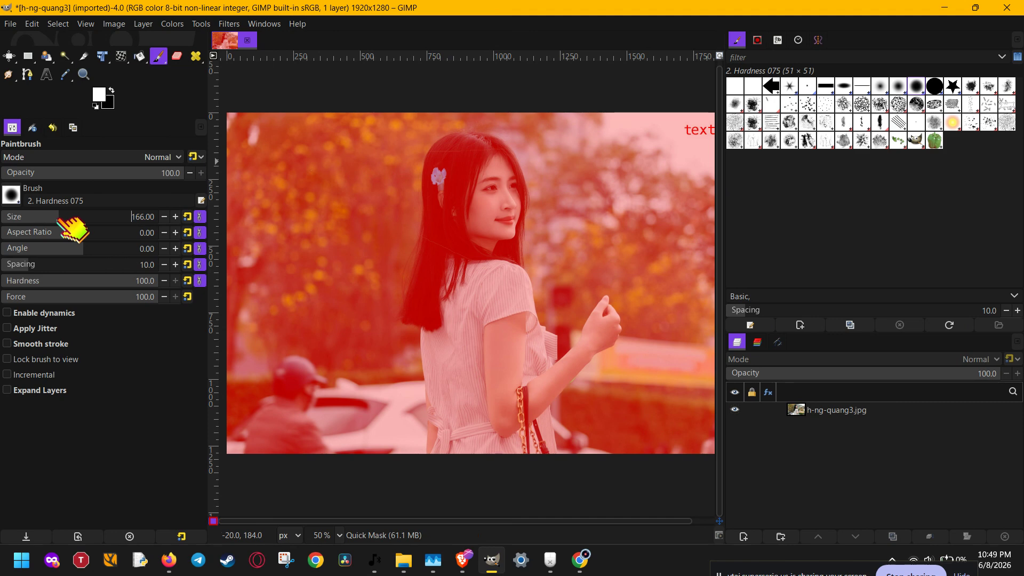
mouse_move(451, 156)
mouse_down()
mouse_move(425, 312)
mouse_move(439, 352)
mouse_move(440, 450)
mouse_move(534, 455)
mouse_move(539, 378)
mouse_move(504, 270)
mouse_move(488, 269)
mouse_move(465, 146)
mouse_move(498, 161)
mouse_move(509, 199)
mouse_move(502, 265)
mouse_move(474, 280)
mouse_move(462, 313)
mouse_move(467, 417)
mouse_move(490, 444)
mouse_move(509, 412)
mouse_move(481, 310)
mouse_move(490, 402)
mouse_up()
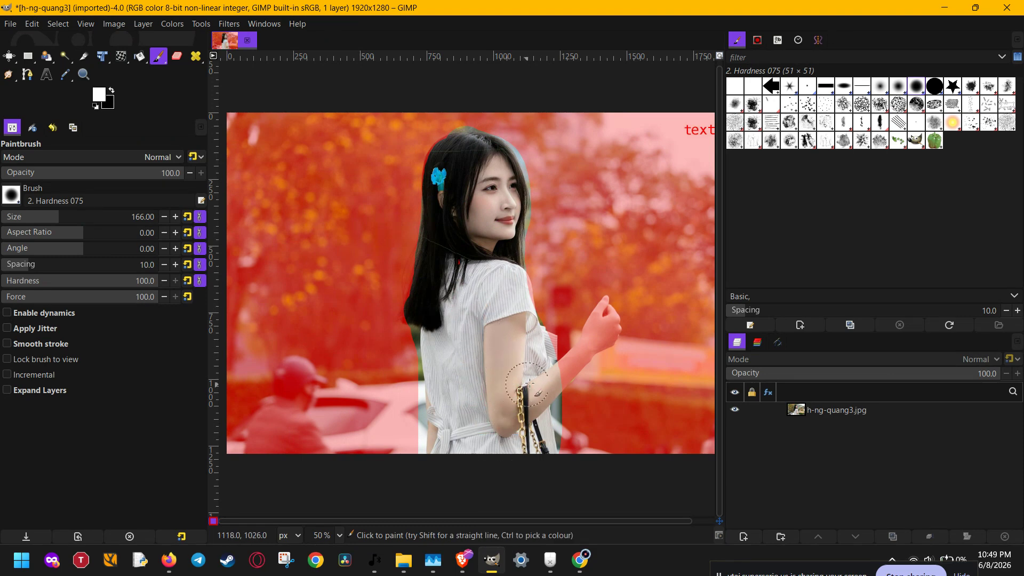
drag(44, 221, 37, 221)
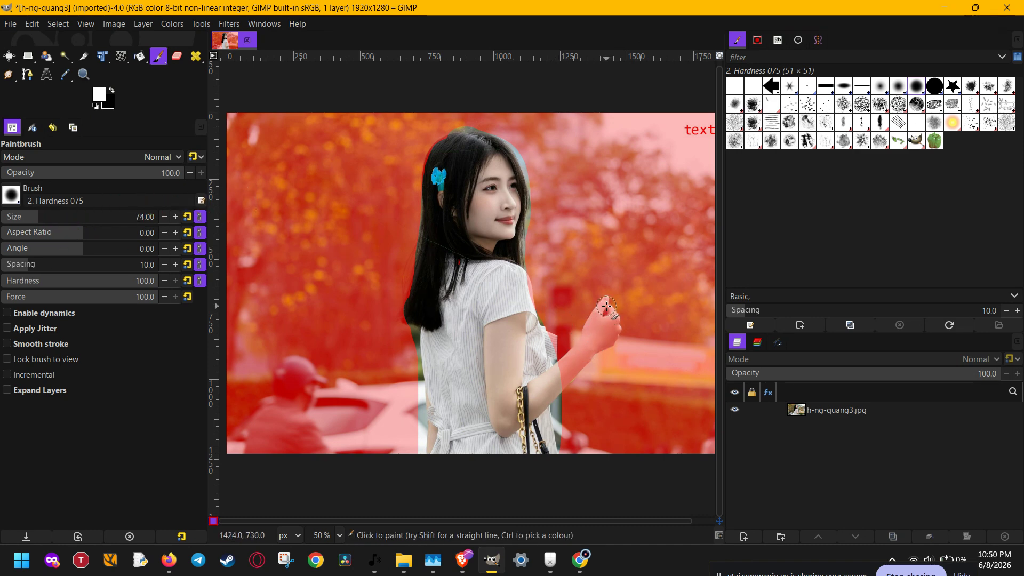
mouse_move(606, 306)
mouse_down()
mouse_move(611, 338)
mouse_move(600, 311)
mouse_move(561, 380)
mouse_move(595, 348)
mouse_move(570, 370)
mouse_up()
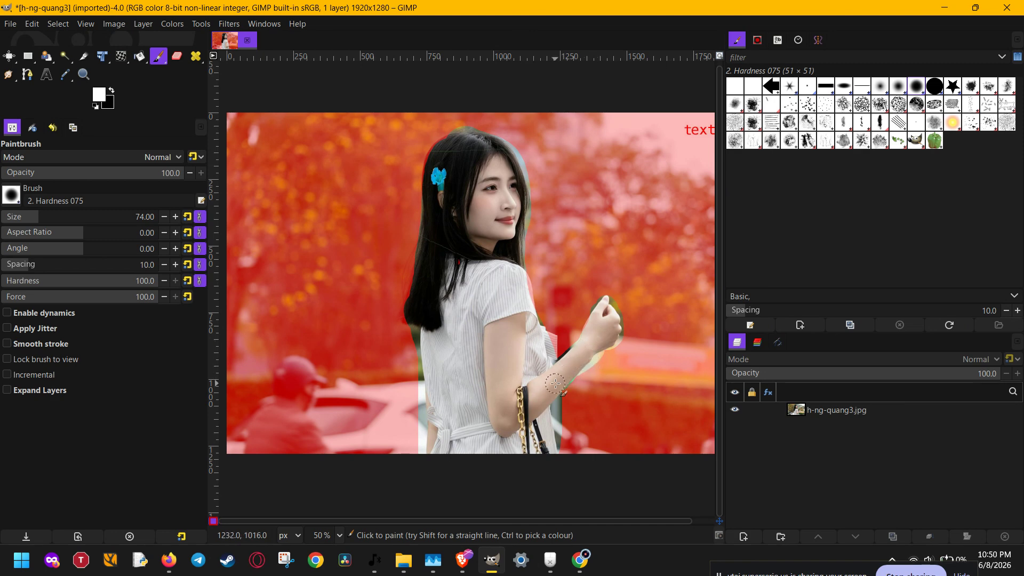
Step: Switch the paint colour to black and mask the background spill under the forearm and along the back of the dress
click(112, 90)
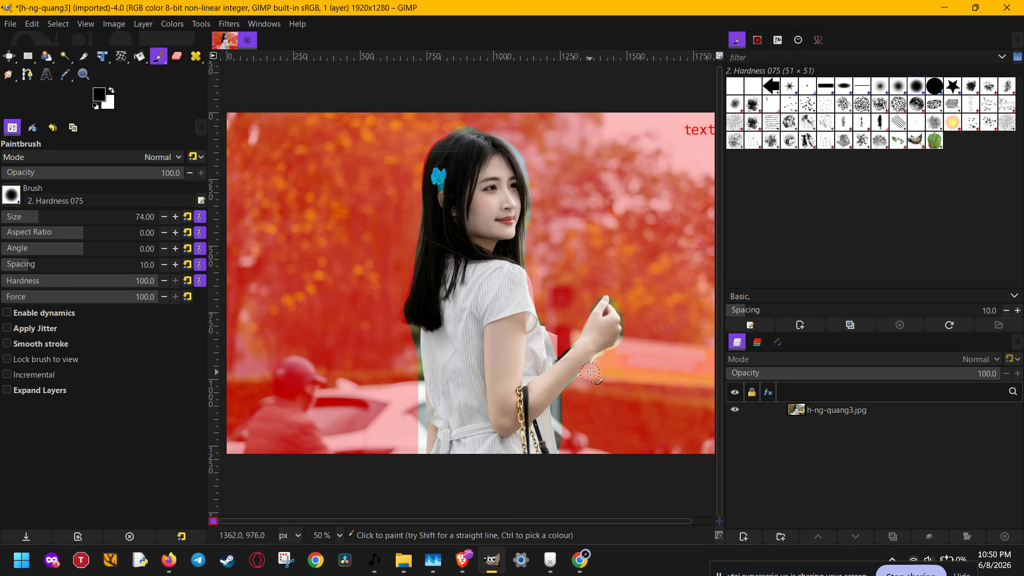
drag(590, 371, 597, 362)
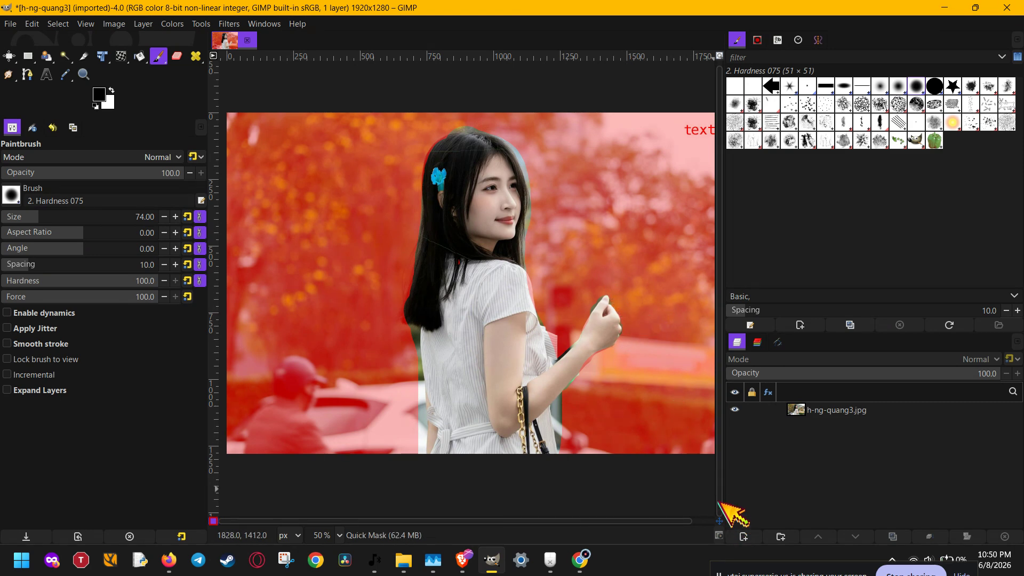
scroll(323, 534, down, 4)
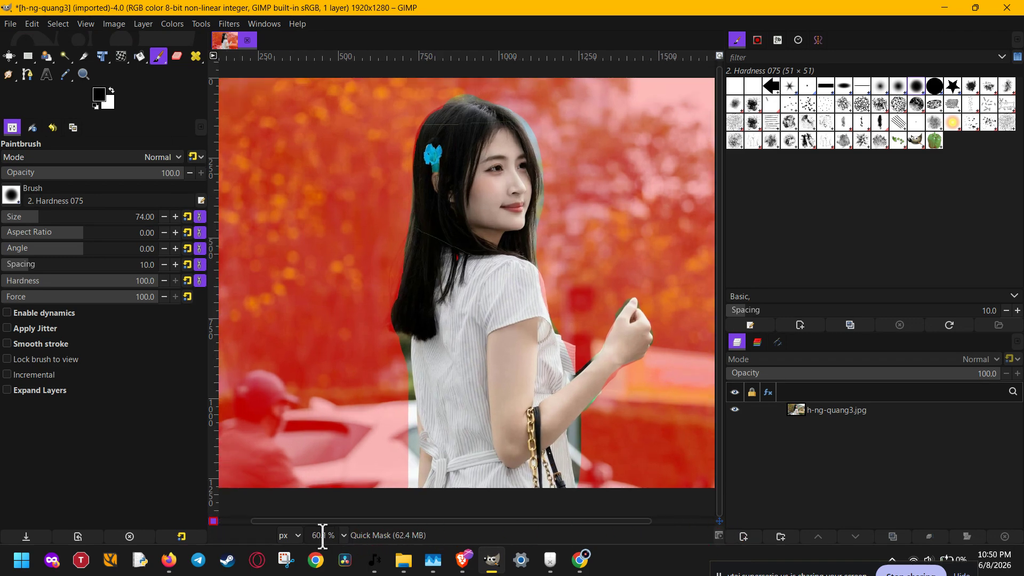
scroll(323, 535, up, 2)
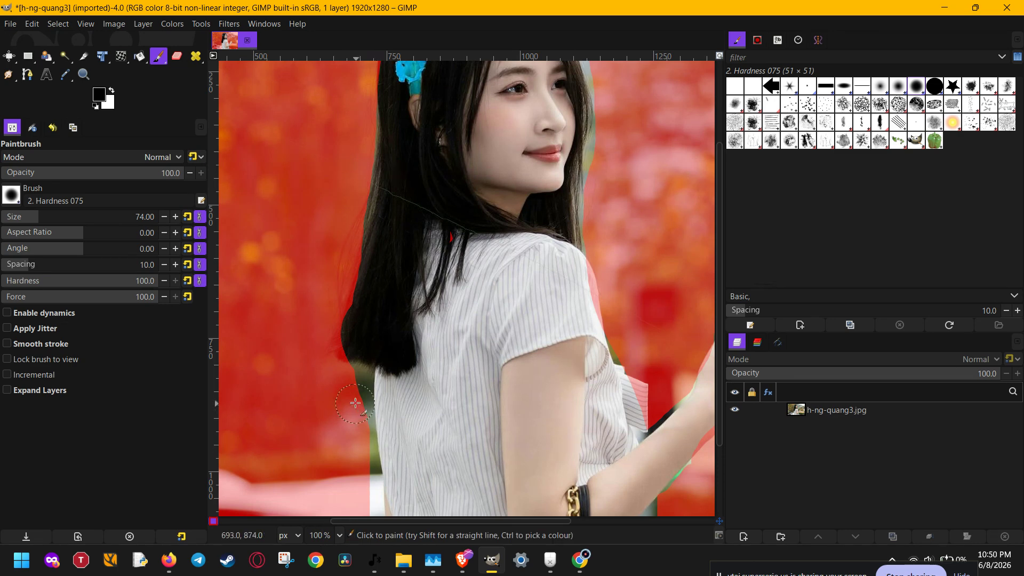
mouse_move(355, 379)
mouse_down()
mouse_move(359, 467)
mouse_move(362, 356)
mouse_move(393, 270)
mouse_move(391, 437)
mouse_move(397, 344)
mouse_move(394, 445)
mouse_up()
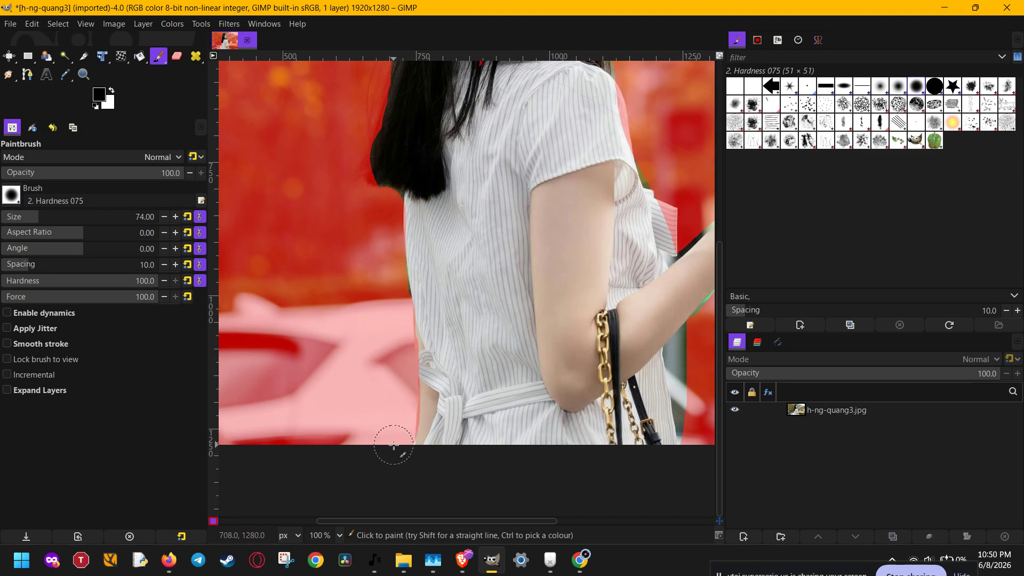
Step: Paint black over the background spill beside the handbag, along the dress front and around the forearm and raised hand
scroll(410, 345, right, 5)
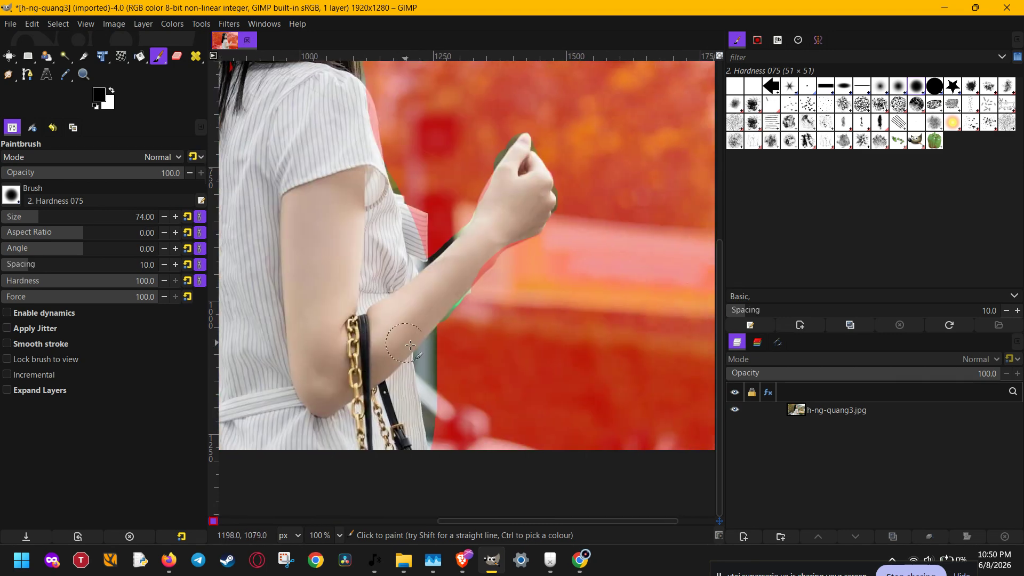
mouse_move(430, 355)
mouse_down()
mouse_move(427, 424)
mouse_move(449, 403)
mouse_up()
click(445, 351)
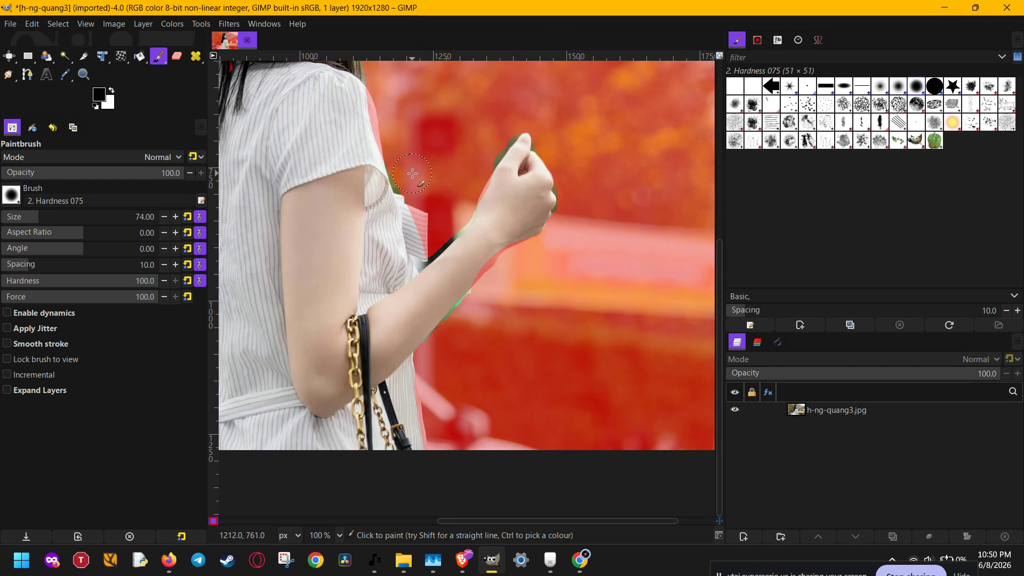
click(489, 141)
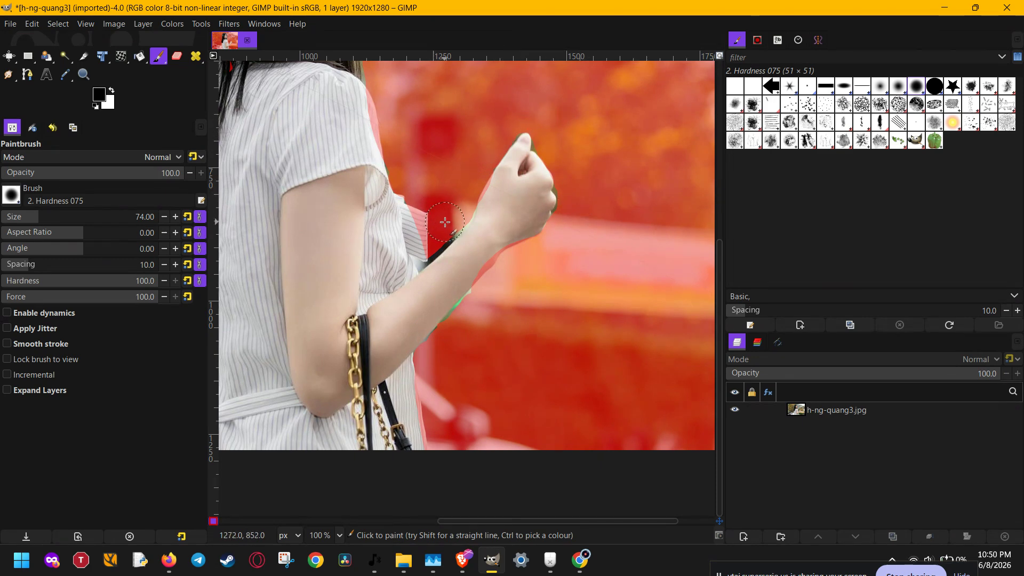
mouse_move(444, 222)
mouse_down()
mouse_move(454, 233)
mouse_move(427, 255)
mouse_move(444, 227)
mouse_up()
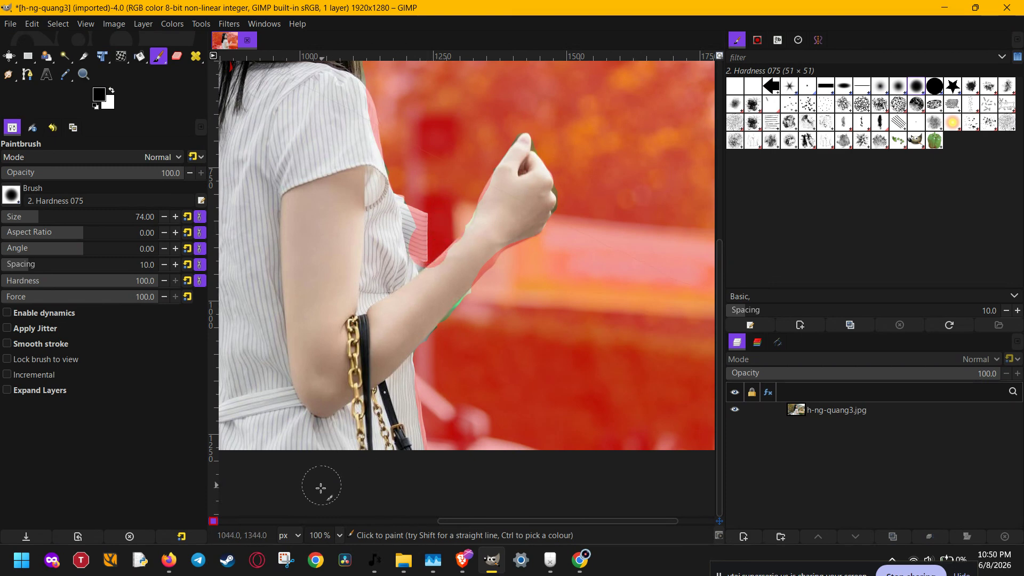
scroll(324, 533, down, 1)
drag(421, 268, 455, 332)
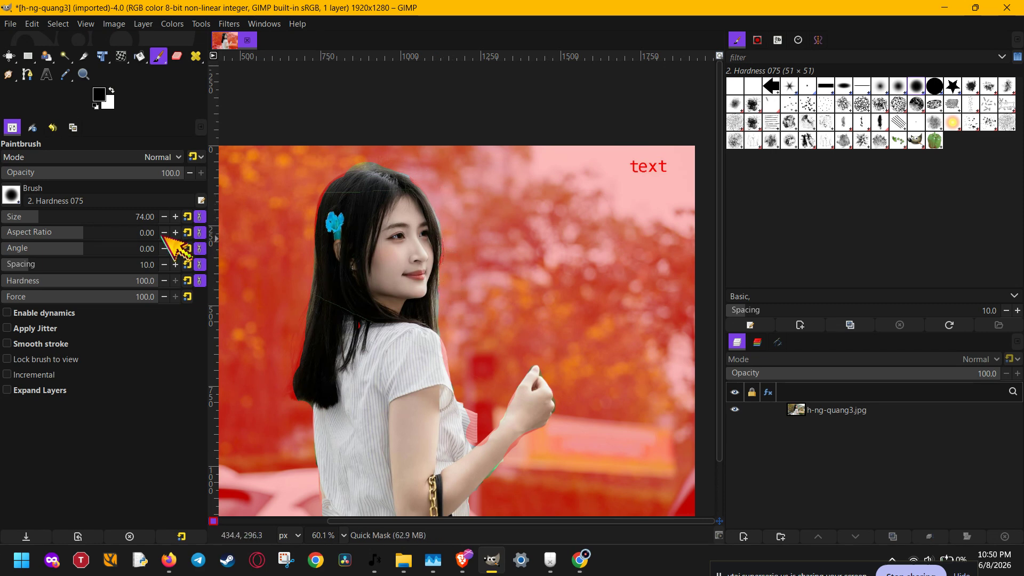
Step: Choose the Block 03 brush and mask the background spill along the hair edge on the face side
click(824, 86)
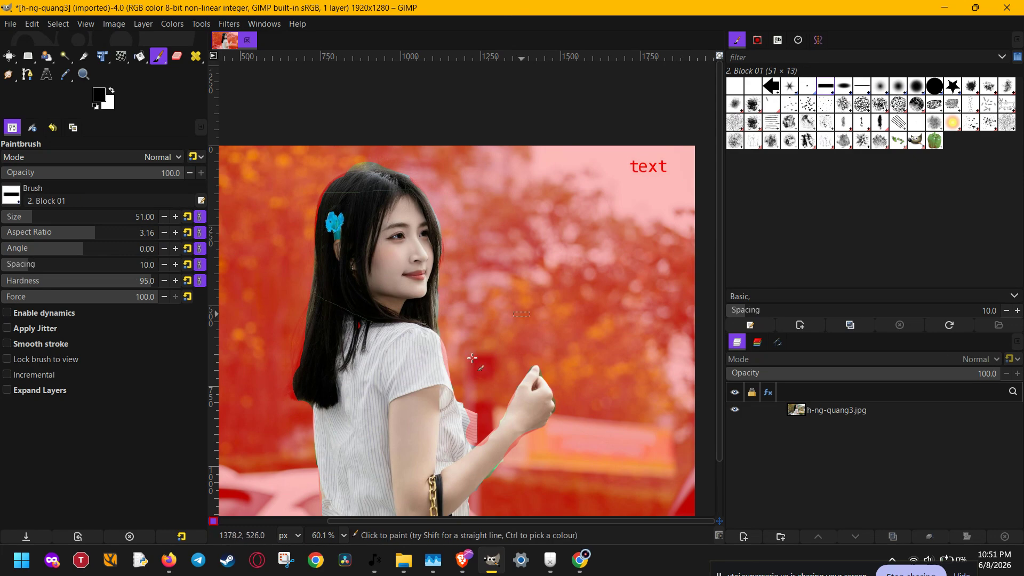
scroll(317, 535, up, 2)
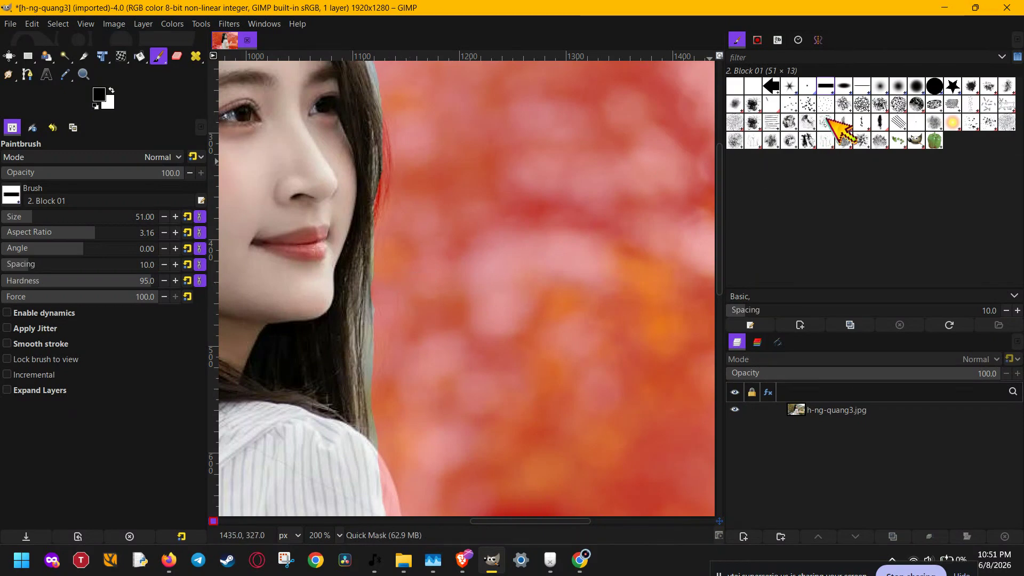
click(862, 86)
mouse_move(412, 293)
mouse_down()
mouse_move(385, 333)
mouse_move(404, 451)
mouse_up()
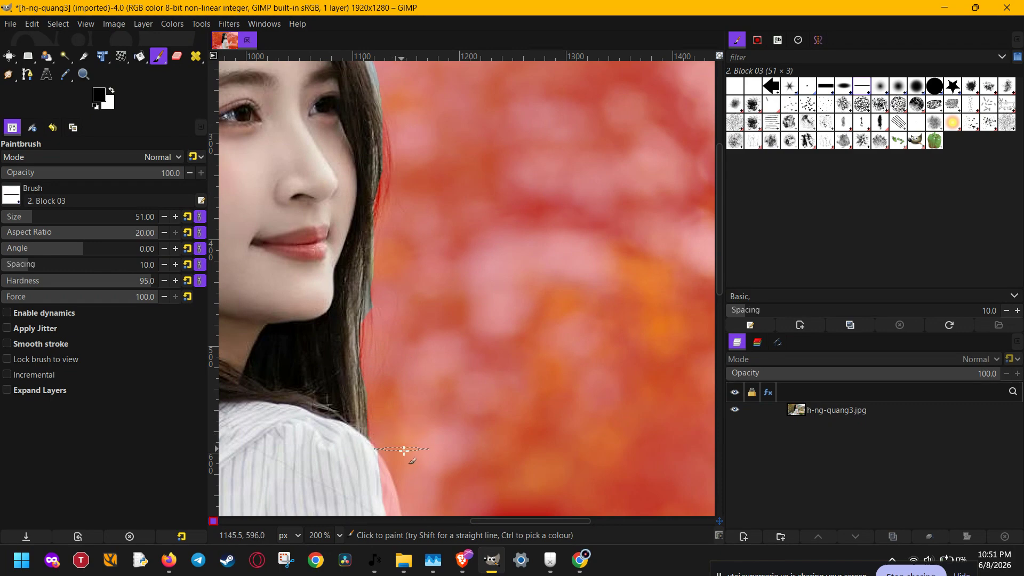
scroll(460, 256, up, 5)
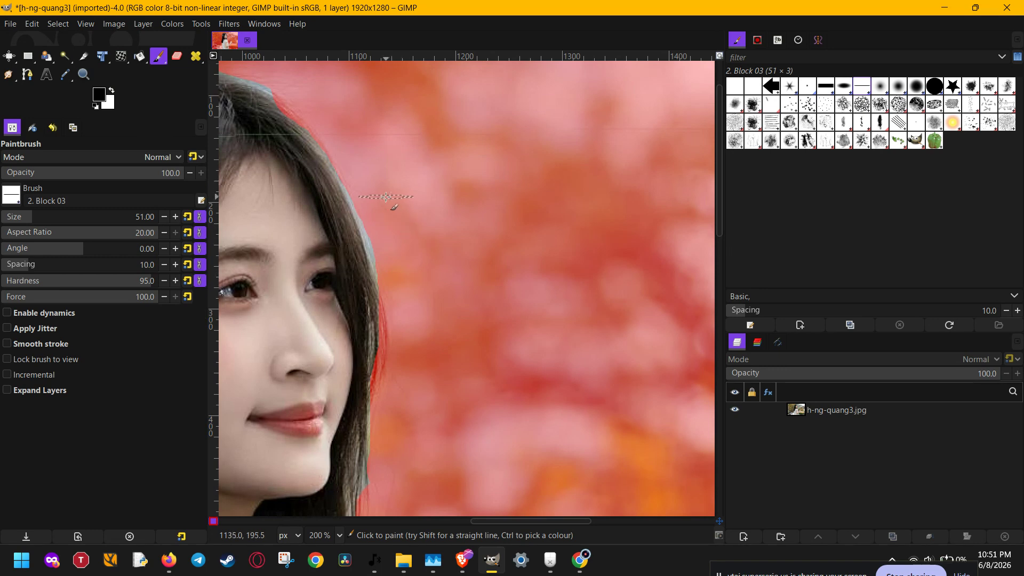
mouse_move(386, 197)
mouse_down()
mouse_move(376, 205)
mouse_move(393, 262)
mouse_up()
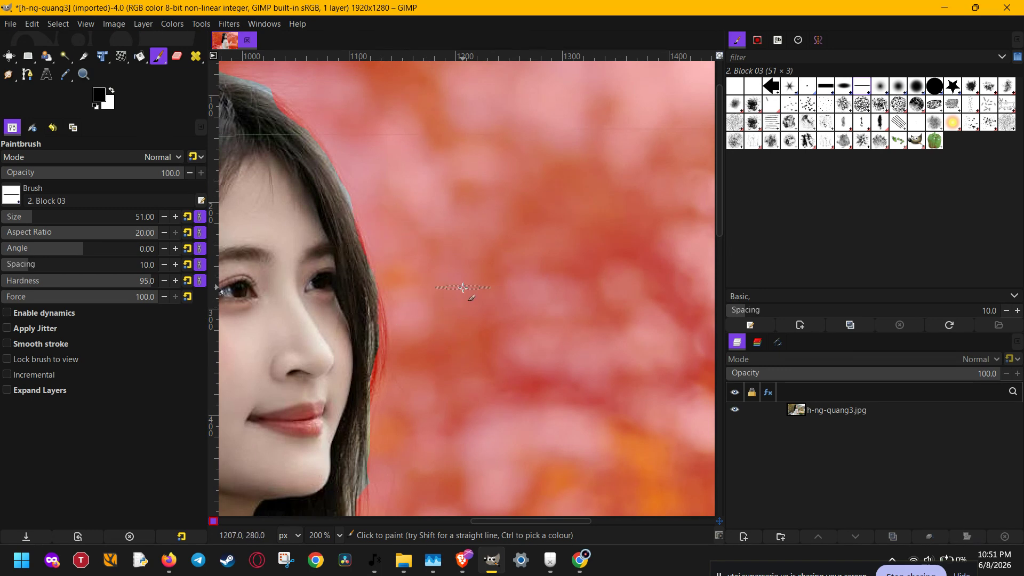
Step: Restore the hair edge at the back of the head in white and trim the spill above the crown in black
drag(354, 364, 621, 390)
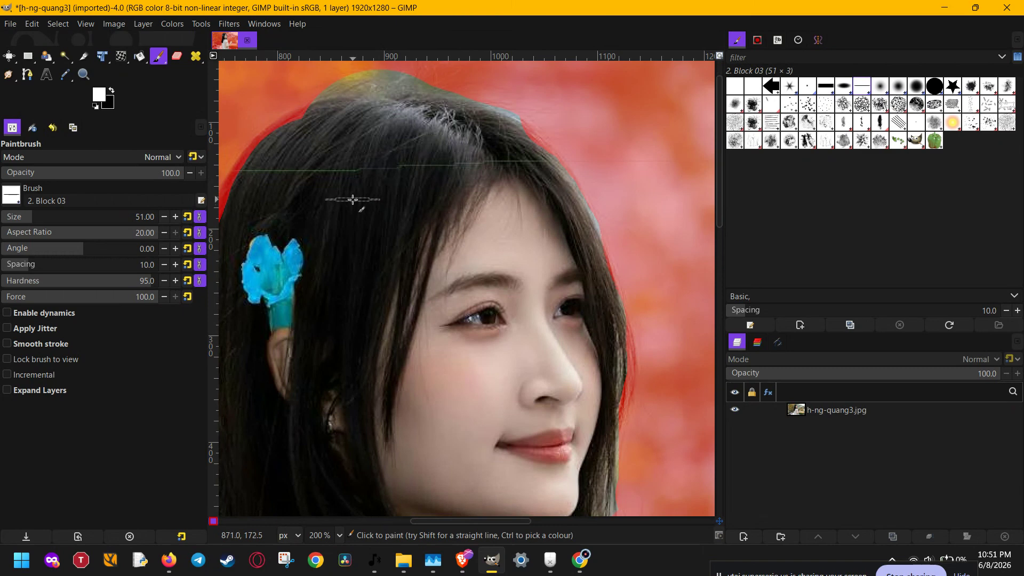
drag(360, 202, 460, 245)
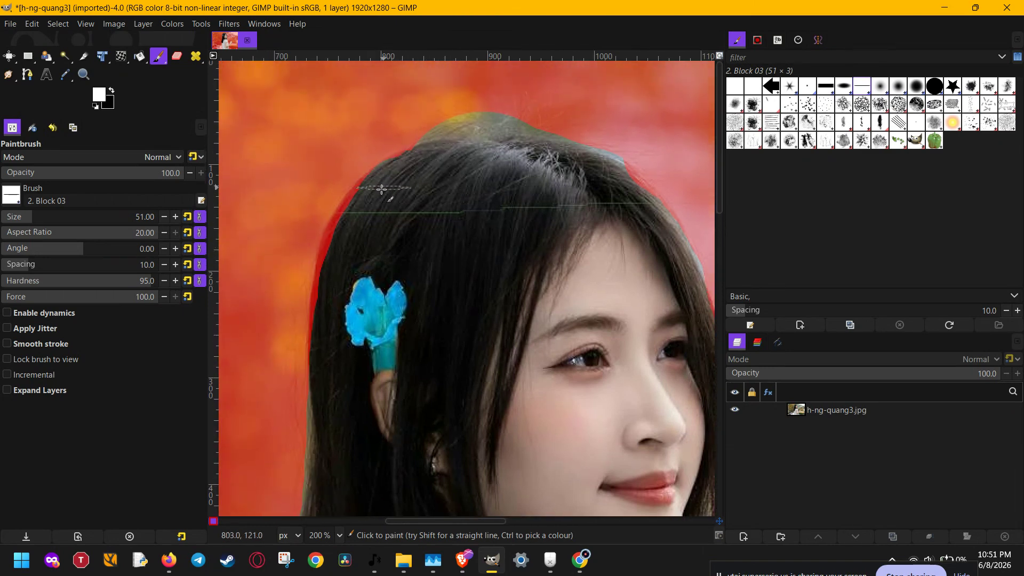
mouse_move(355, 220)
mouse_down()
mouse_move(350, 233)
mouse_move(361, 206)
mouse_move(404, 169)
mouse_up()
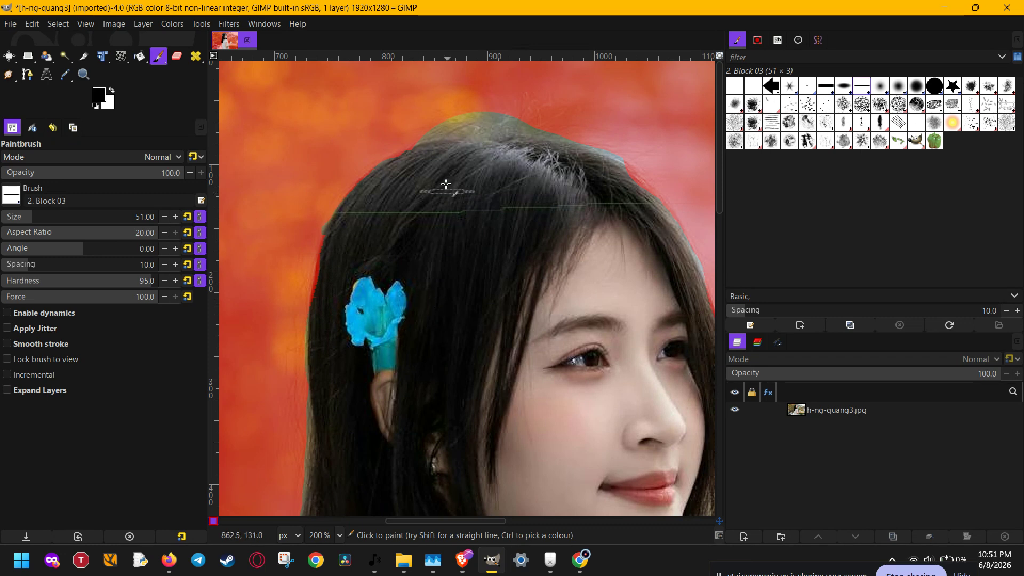
click(443, 129)
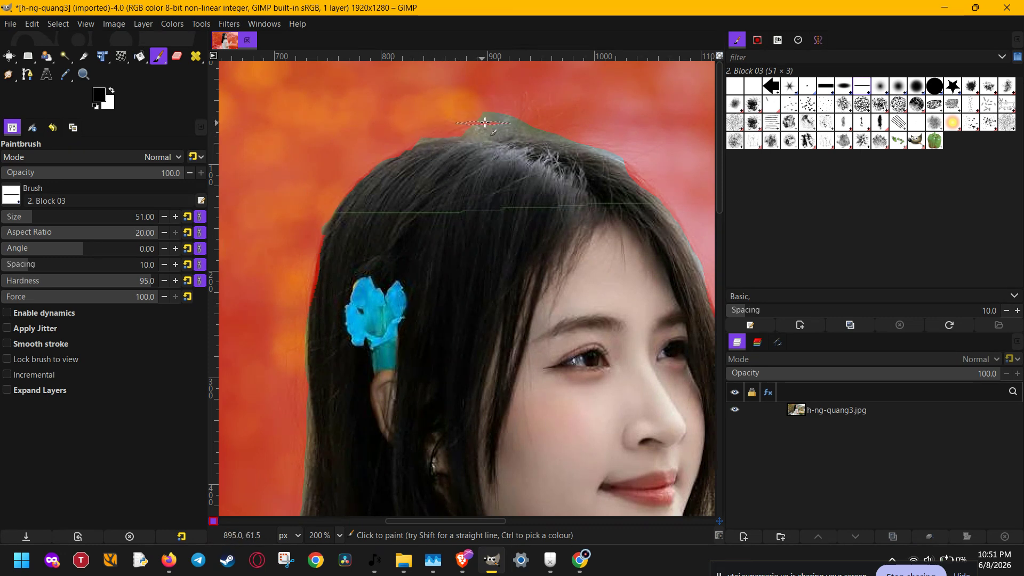
mouse_move(484, 123)
mouse_down()
mouse_move(503, 109)
mouse_move(509, 127)
mouse_move(537, 114)
mouse_move(550, 134)
mouse_move(569, 132)
mouse_move(650, 172)
mouse_up()
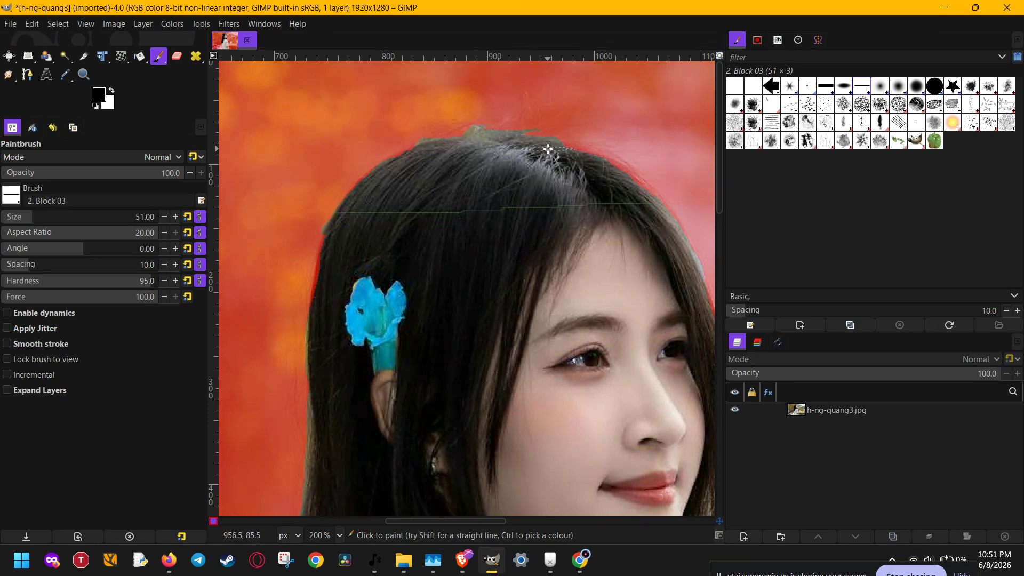
Step: Turn off Quick Mask to convert the painted mask into a selection around the woman
click(212, 521)
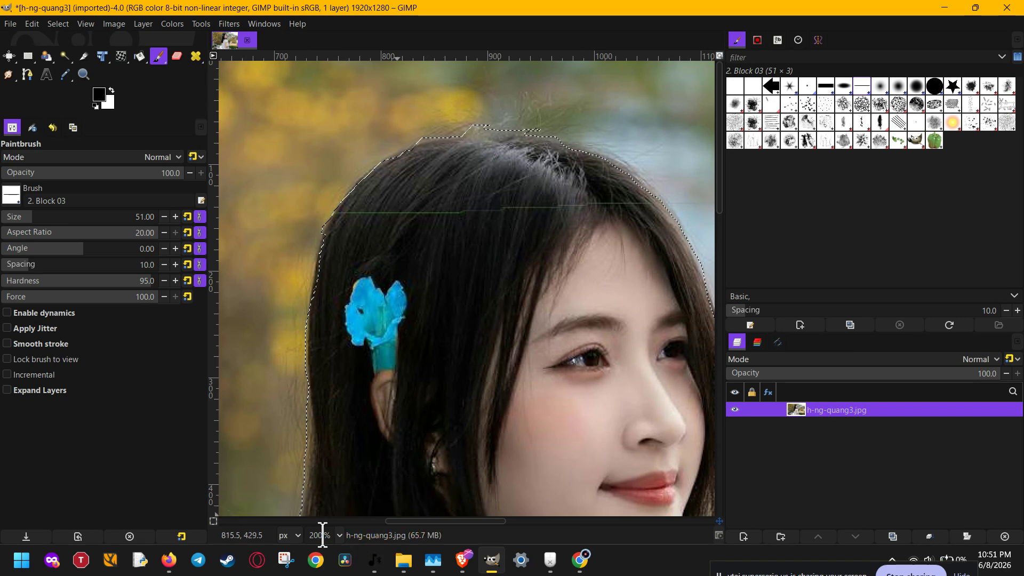
scroll(322, 535, down, 2)
drag(467, 398, 424, 374)
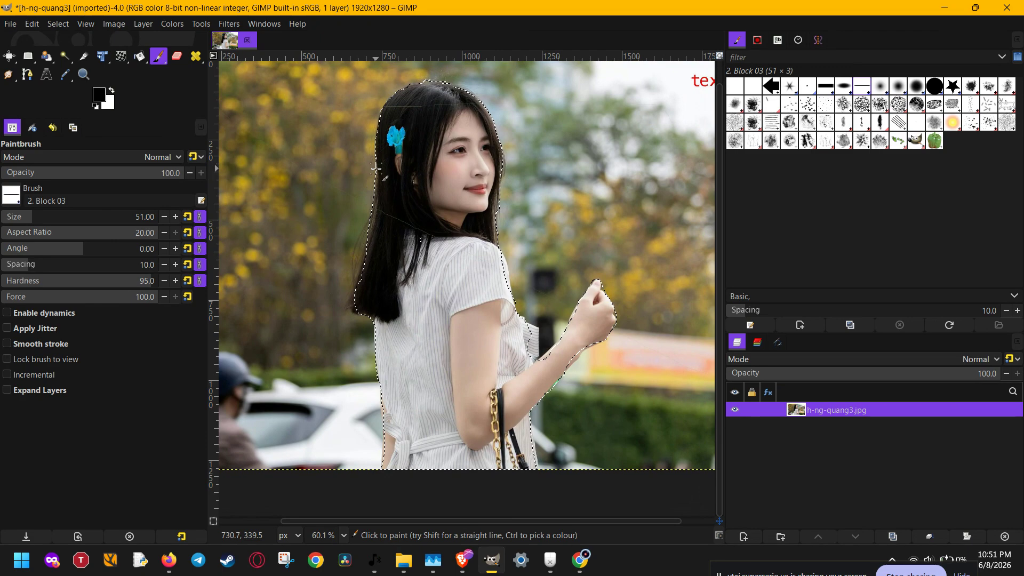
Step: Try shifting the selected woman's midtones toward red with Color Balance
click(172, 25)
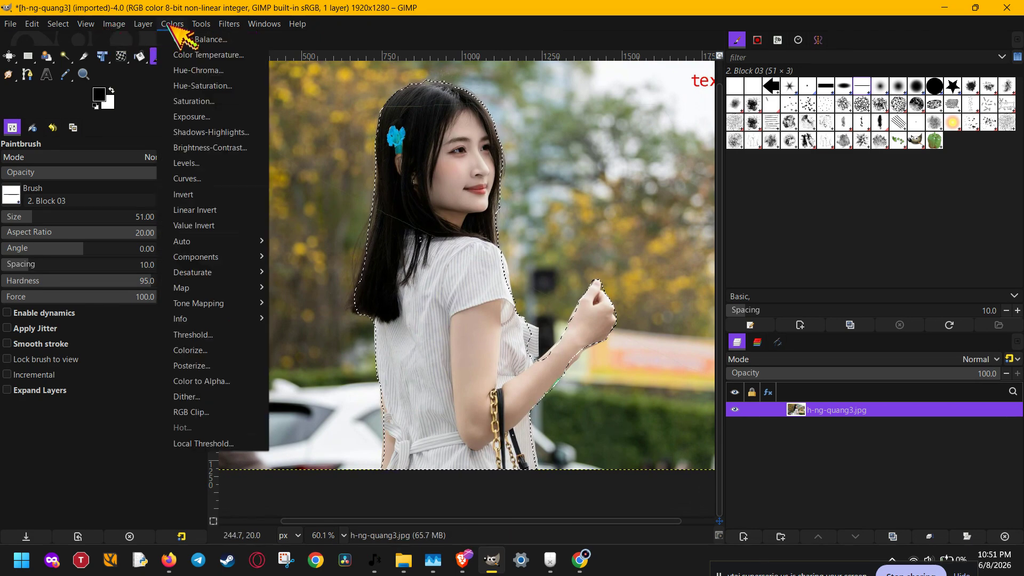
click(181, 39)
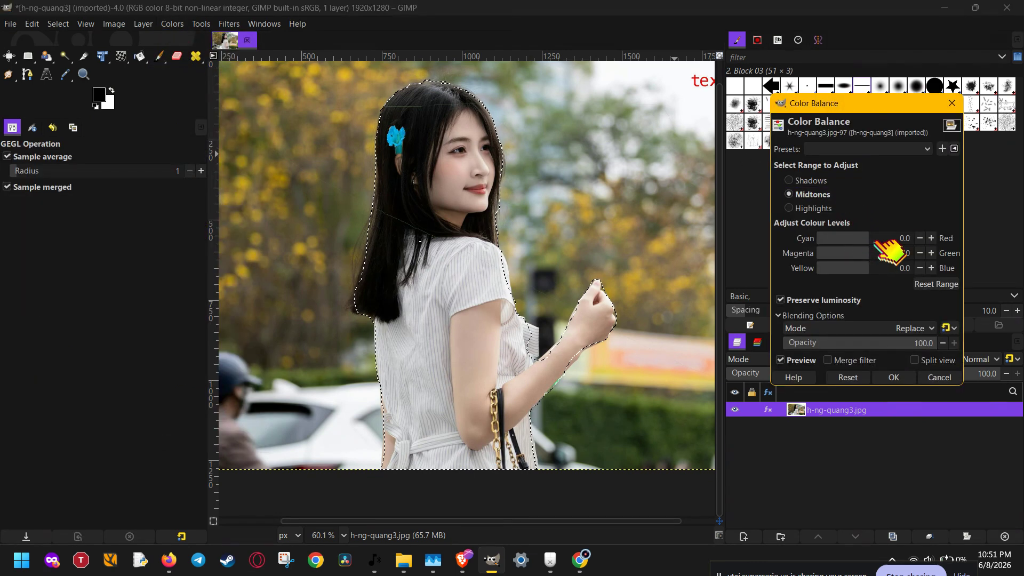
mouse_move(873, 237)
mouse_down()
mouse_move(888, 240)
mouse_move(879, 238)
mouse_up()
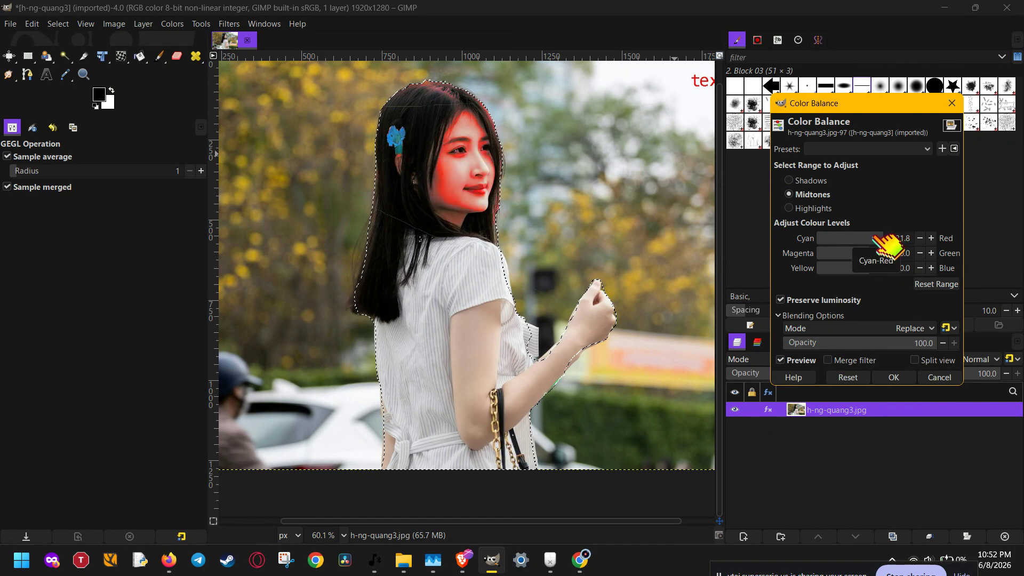
click(933, 378)
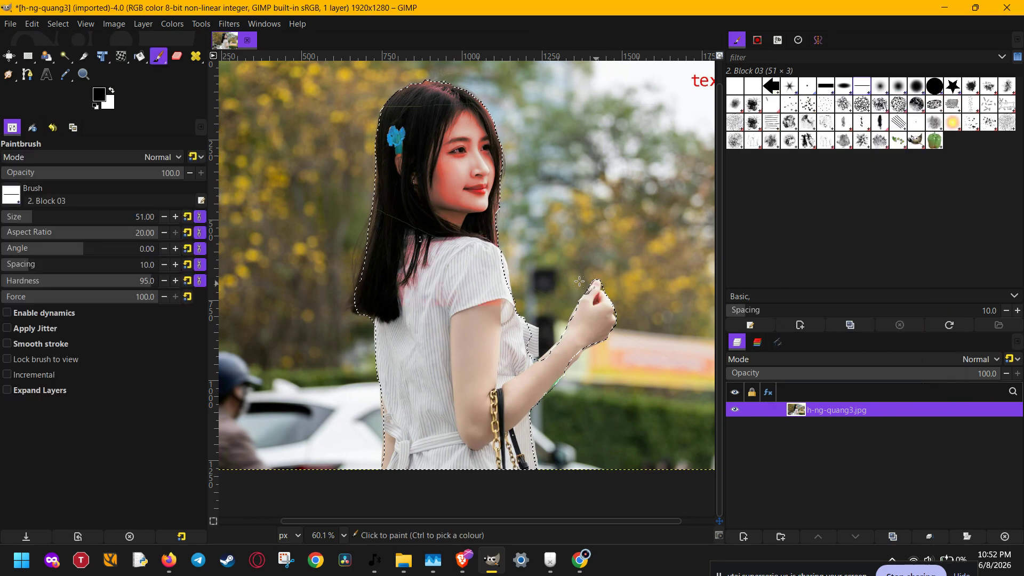
Step: Examine the Quick Mask options for masking selected or unselected areas and configuring colour and opacity
right_click(213, 521)
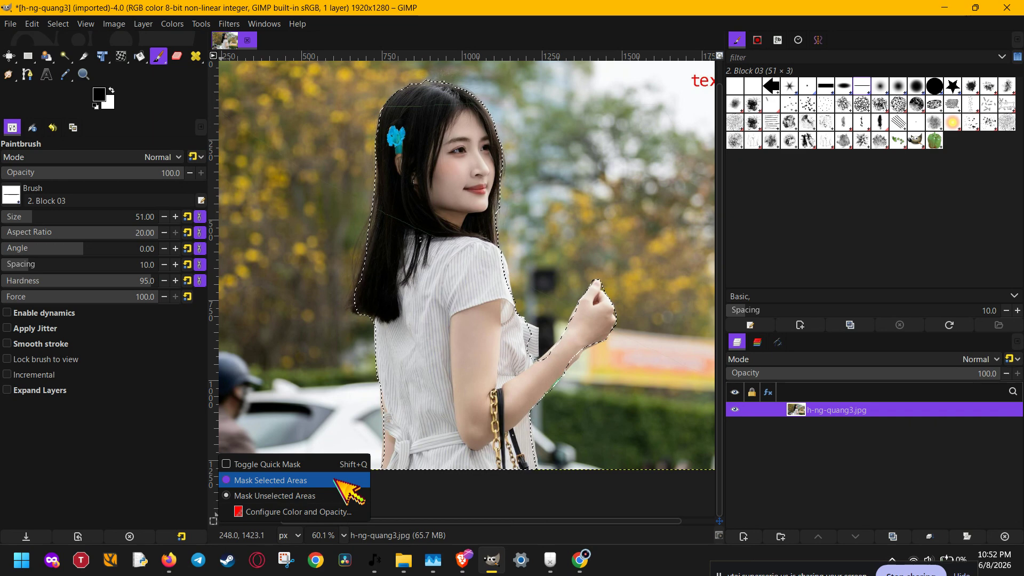
click(485, 483)
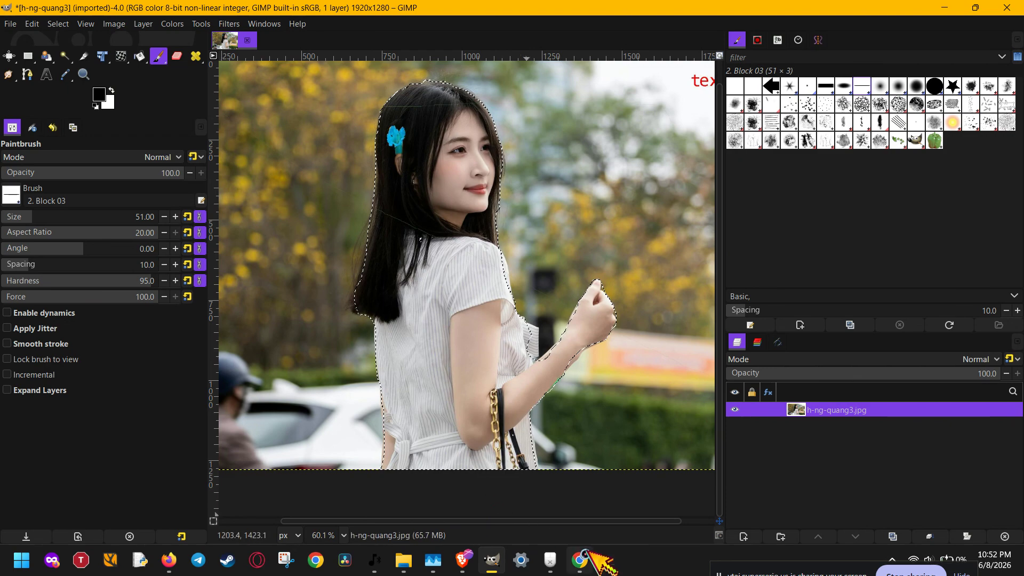
click(906, 572)
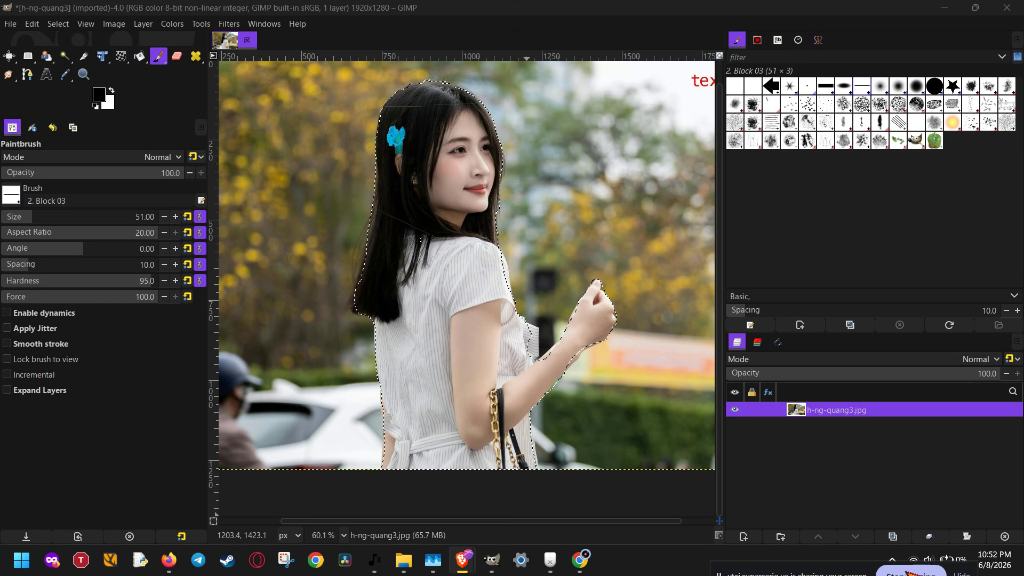